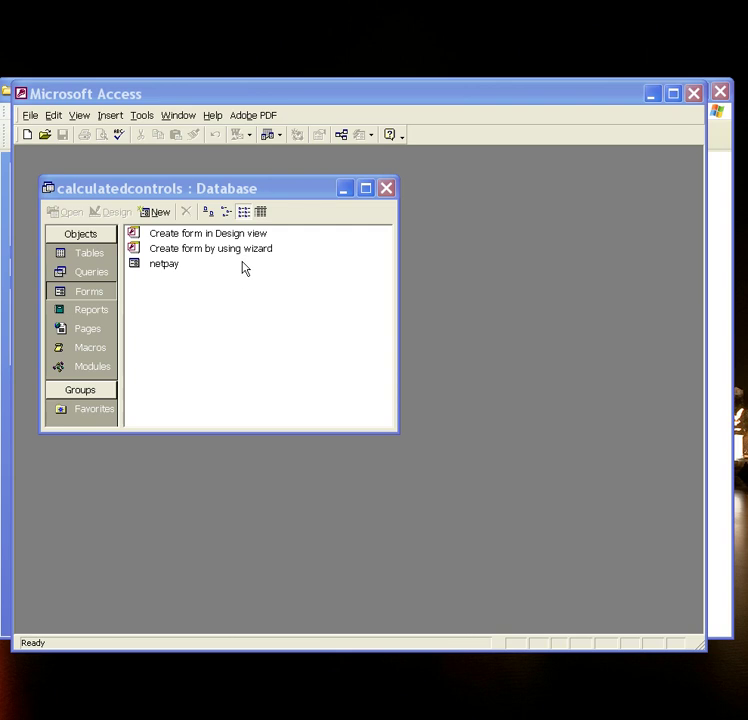
# Browse the list of tables available for import from another database and leave without importing any.
pyautogui.click(89, 254)
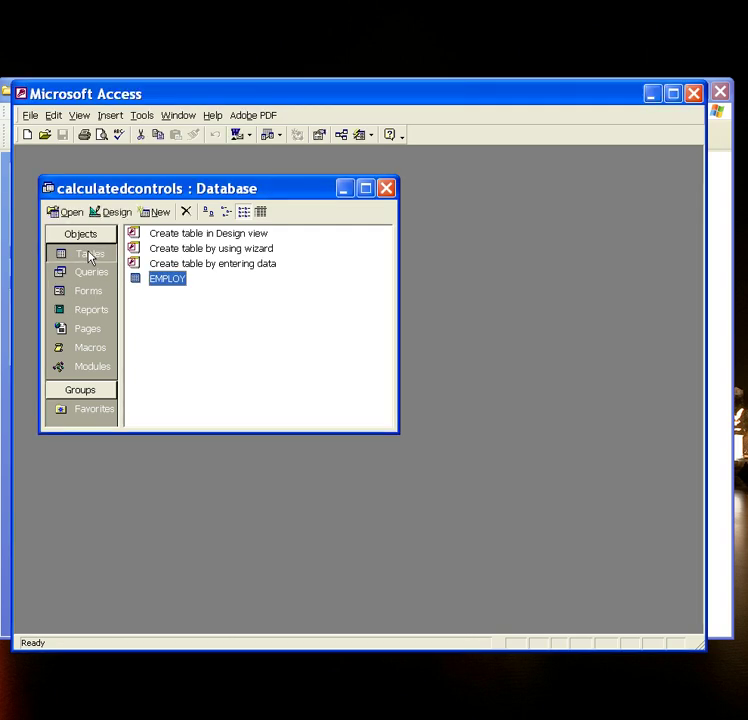
pyautogui.click(30, 117)
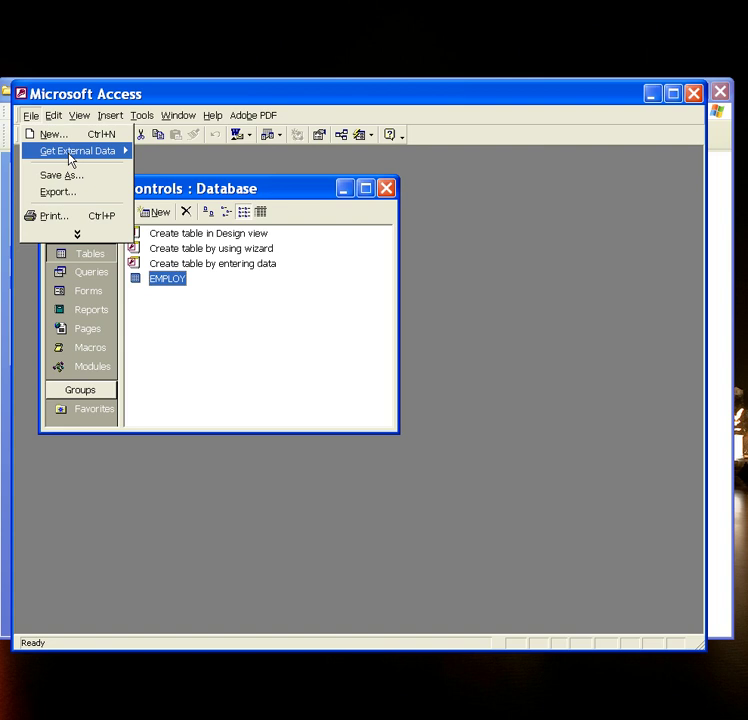
pyautogui.moveTo(70, 160)
pyautogui.click(178, 154)
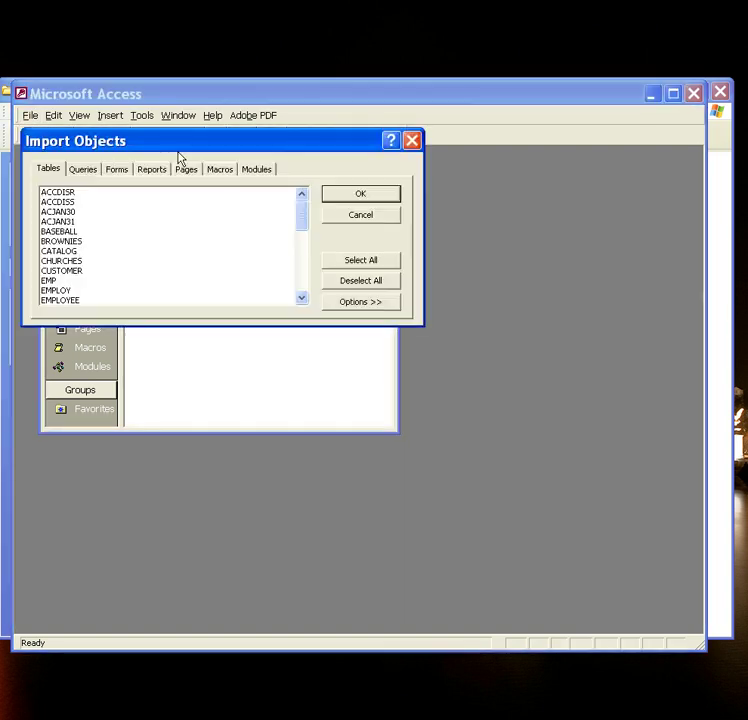
pyautogui.scroll(-5, 178, 157)
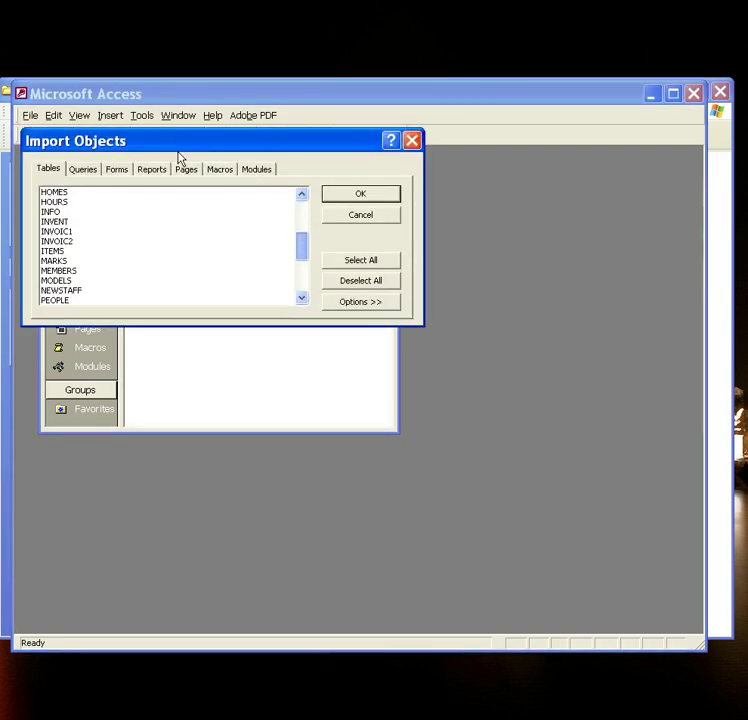
pyautogui.scroll(-1, 245, 274)
pyautogui.moveTo(302, 259); pyautogui.dragTo(303, 235)
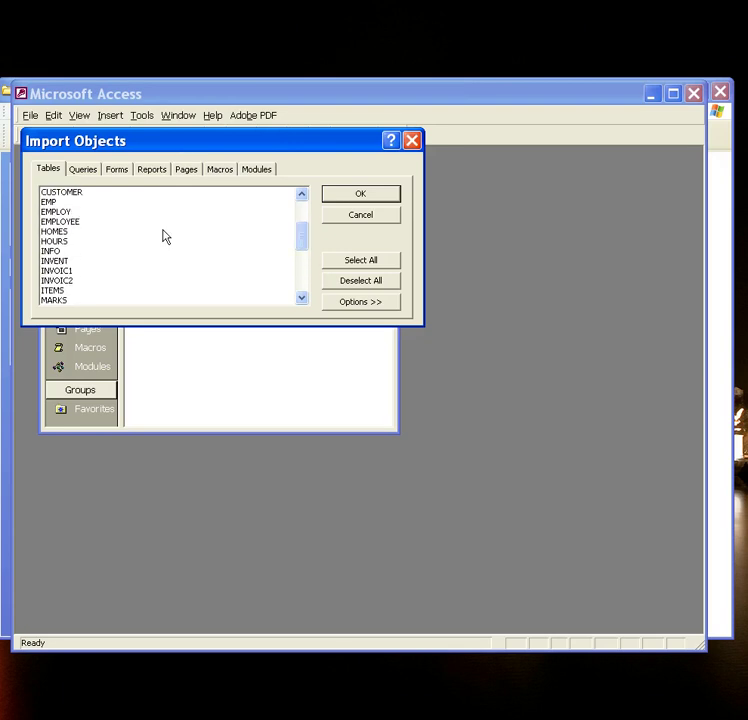
pyautogui.click(415, 145)
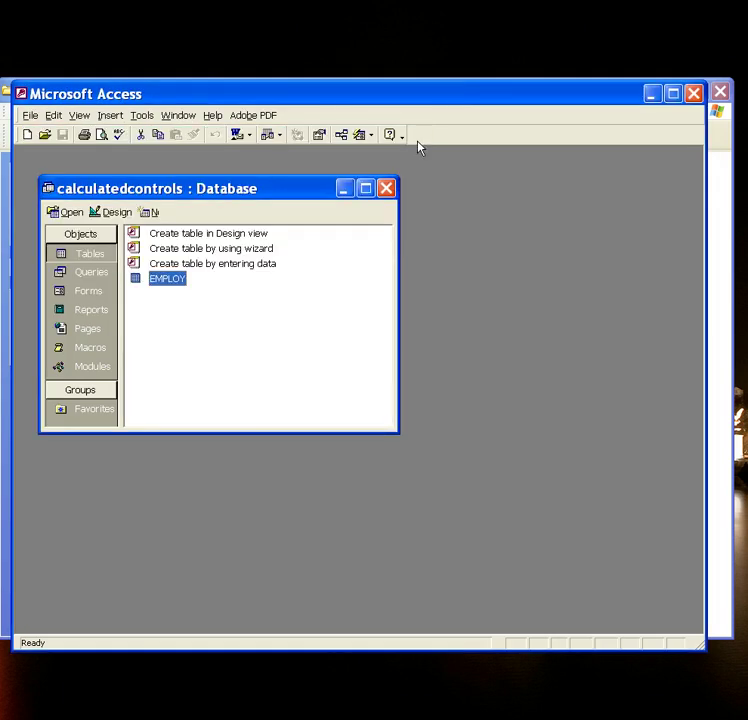
# Review the SALARY and DEDUCTIONS columns of the EMPLOY table, close it and show the database's queries.
pyautogui.doubleClick(167, 279)
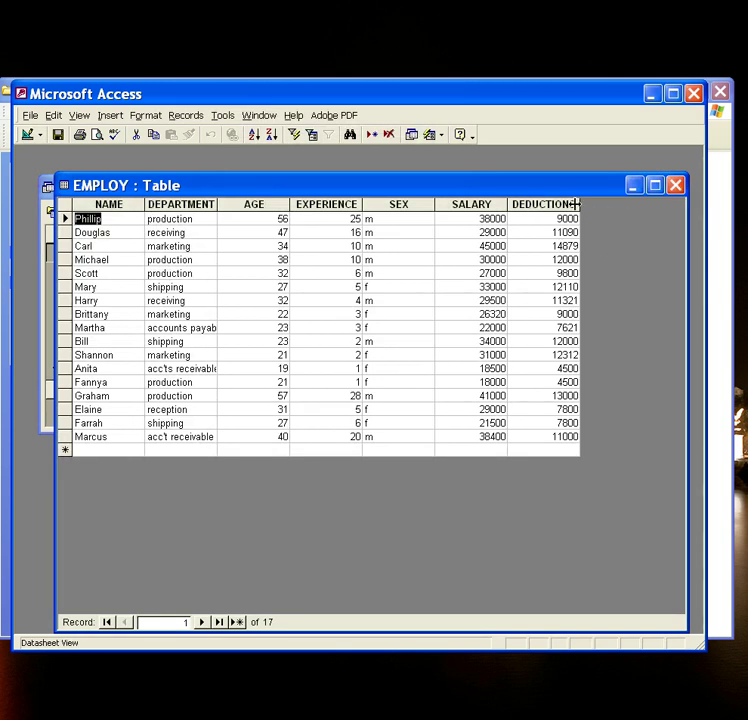
pyautogui.click(469, 203)
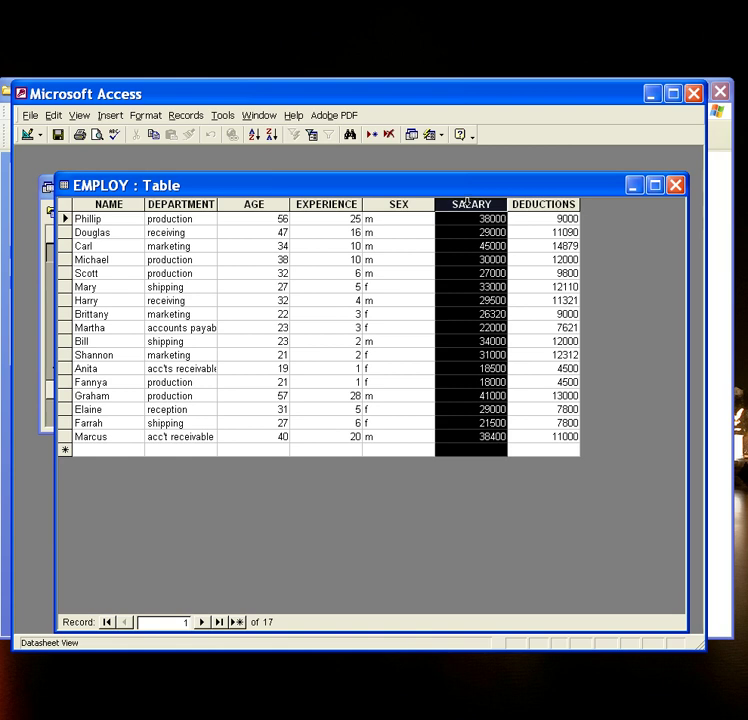
pyautogui.click(531, 206)
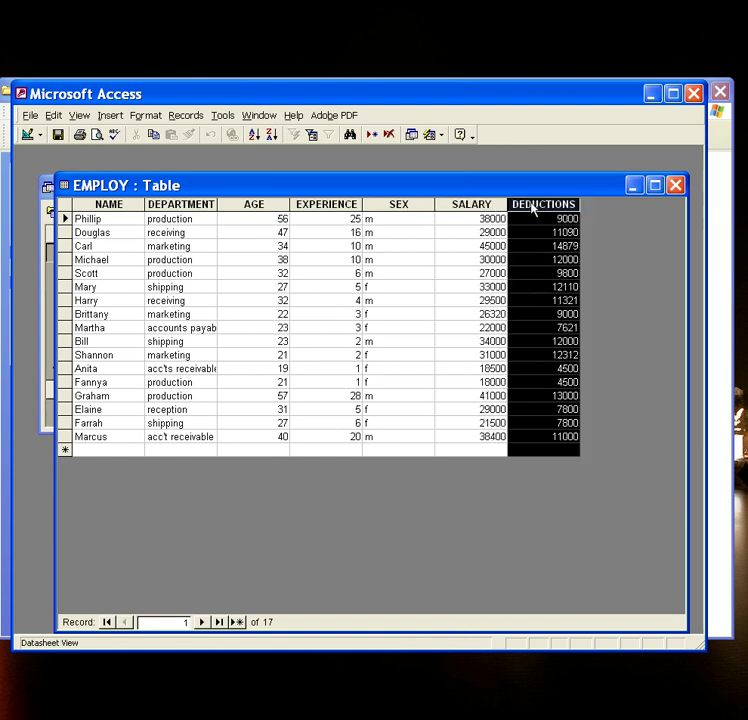
pyautogui.click(677, 187)
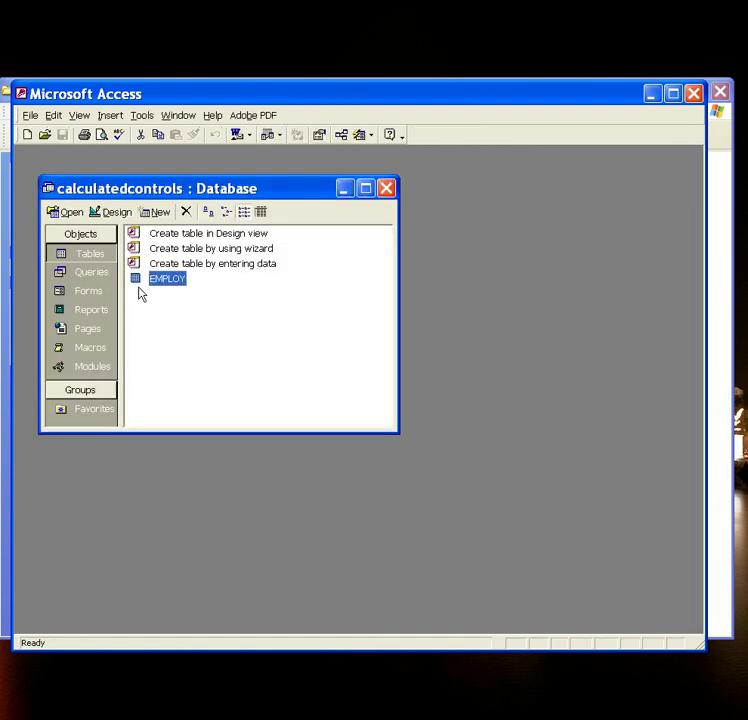
pyautogui.click(87, 277)
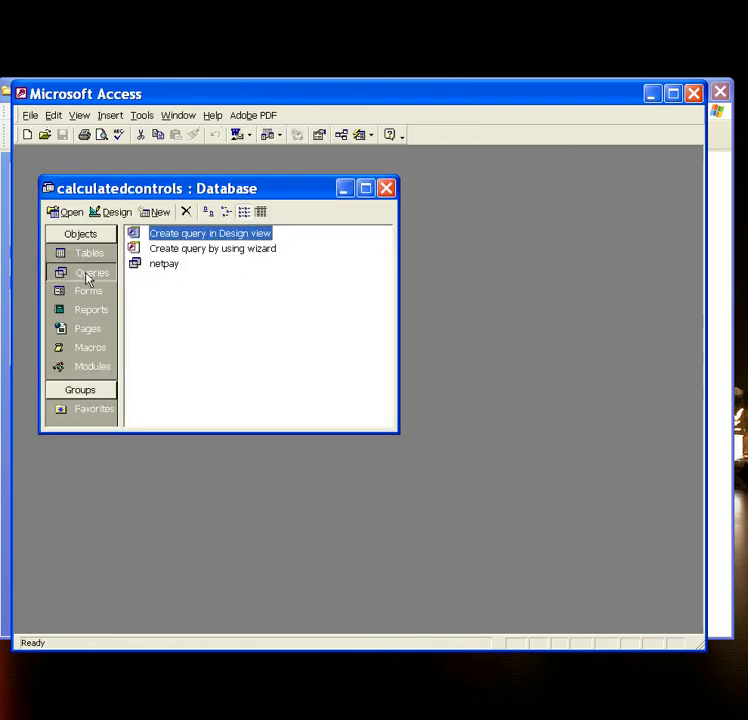
pyautogui.click(158, 213)
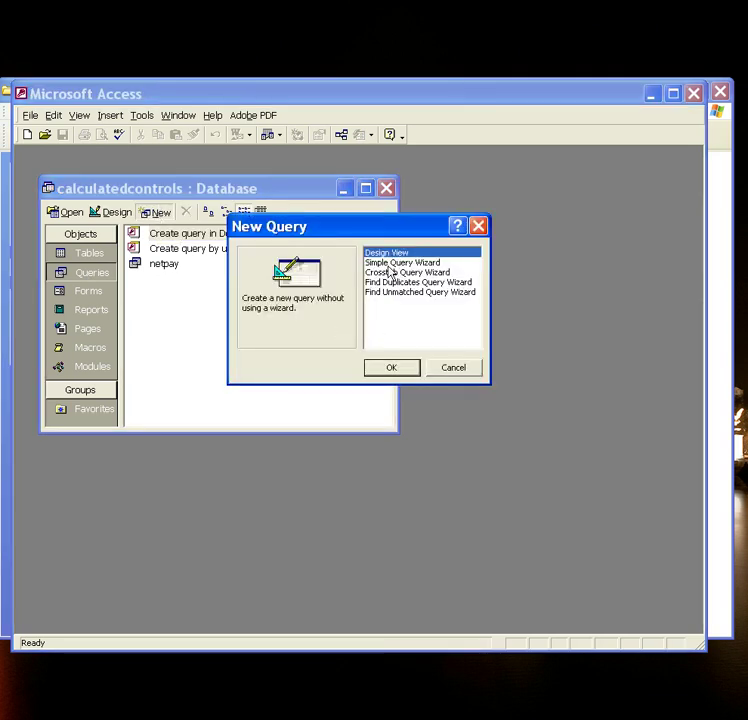
pyautogui.click(479, 227)
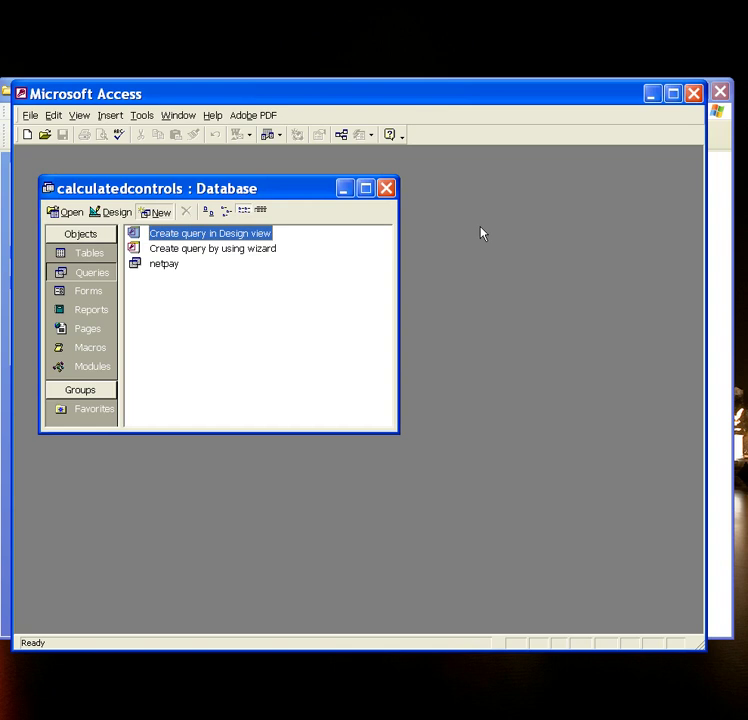
pyautogui.click(108, 213)
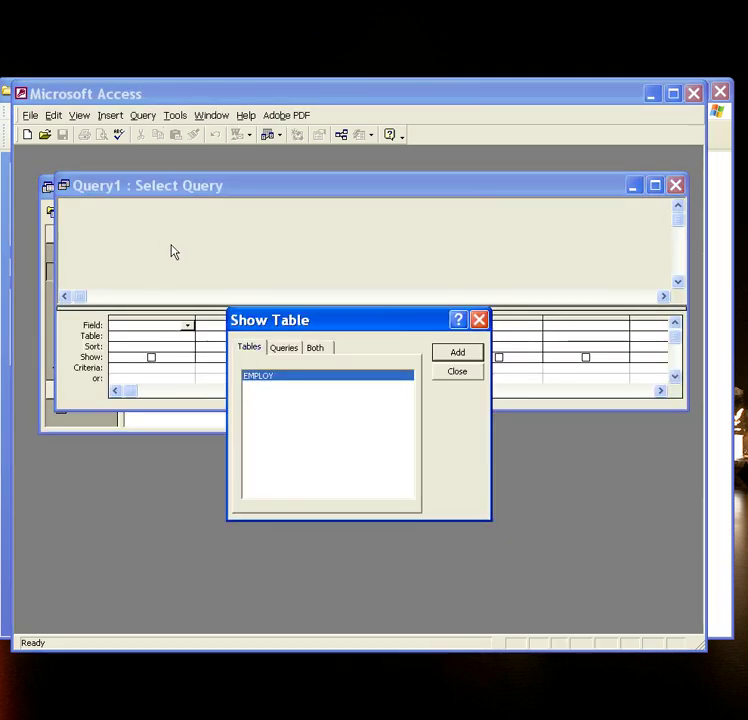
pyautogui.click(479, 319)
pyautogui.click(677, 185)
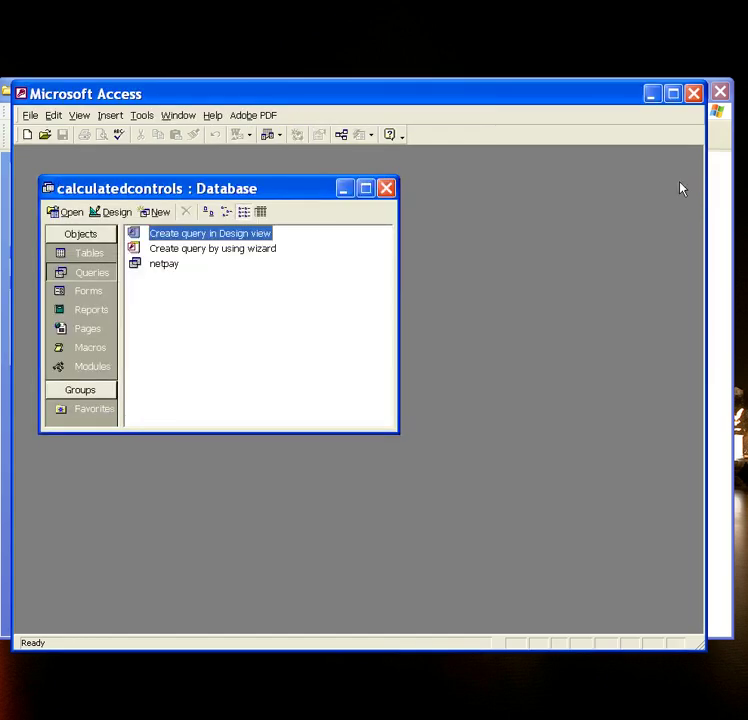
# Examine the netpay query's full calculated expression in design view, run the query, and return to the database's forms.
pyautogui.click(167, 265)
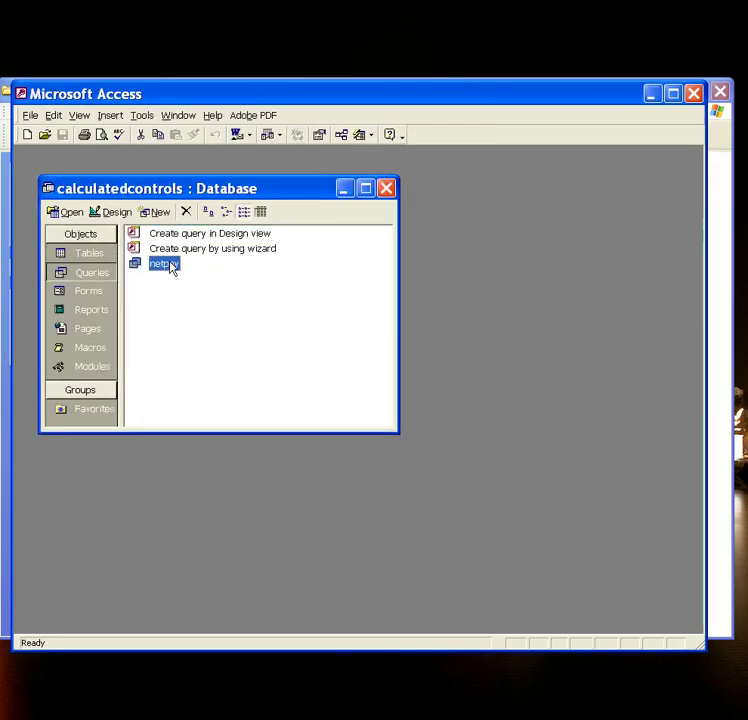
pyautogui.click(111, 213)
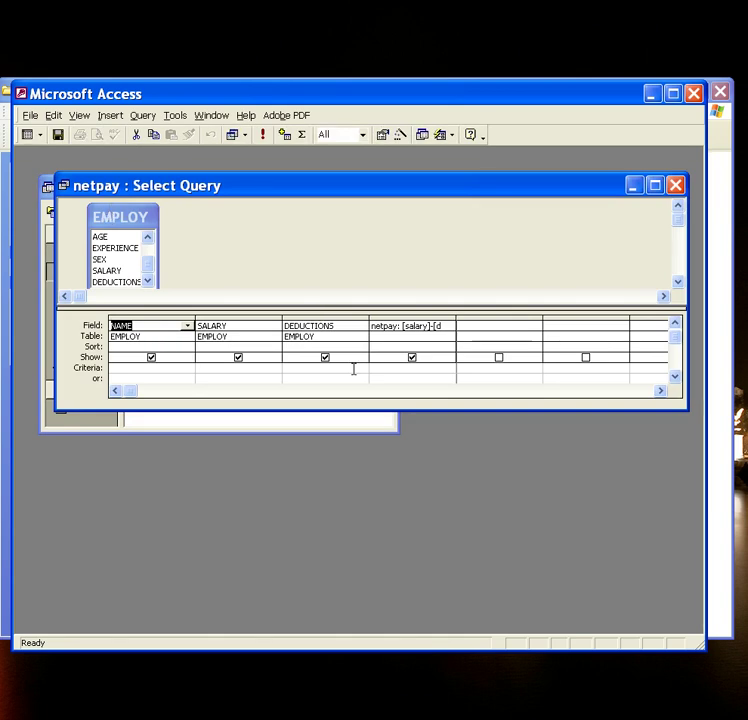
pyautogui.moveTo(457, 318); pyautogui.dragTo(524, 322)
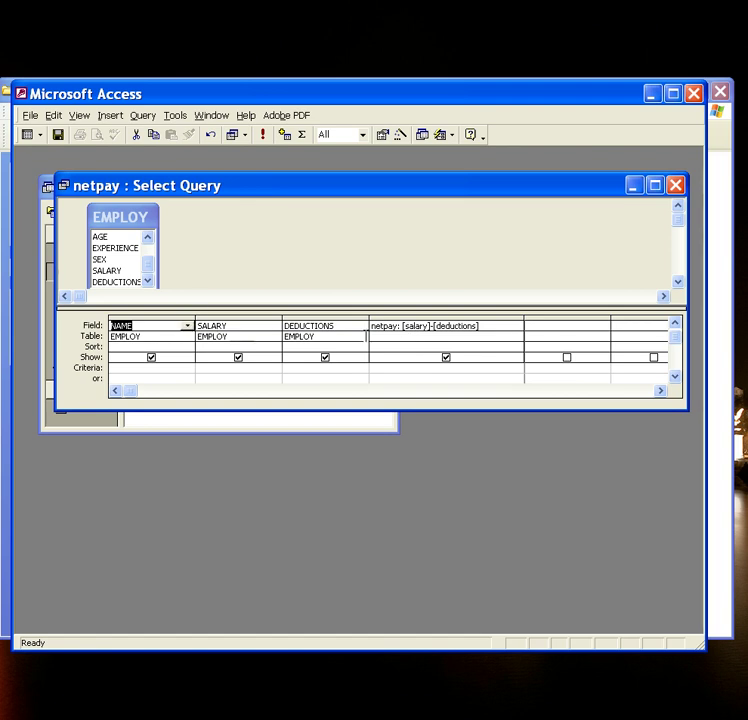
pyautogui.click(264, 138)
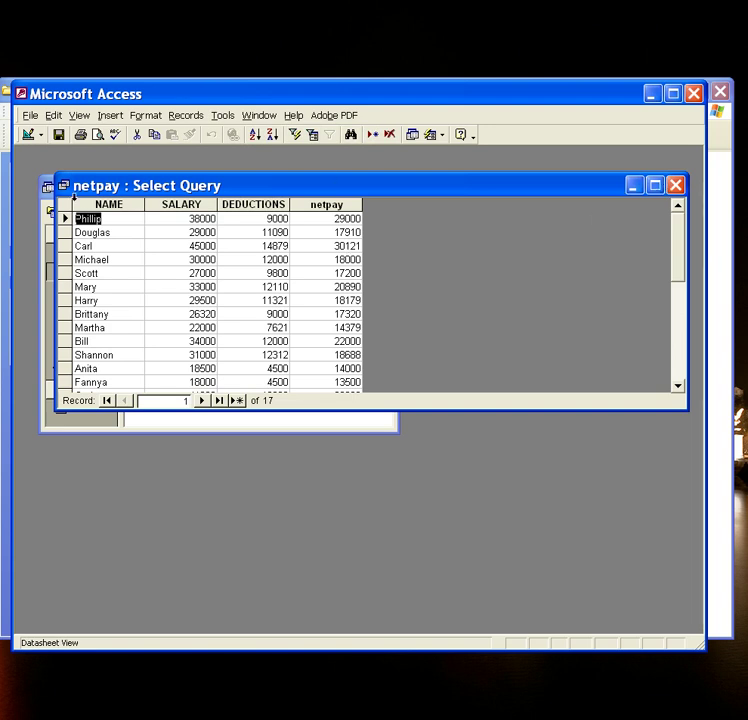
pyautogui.click(676, 186)
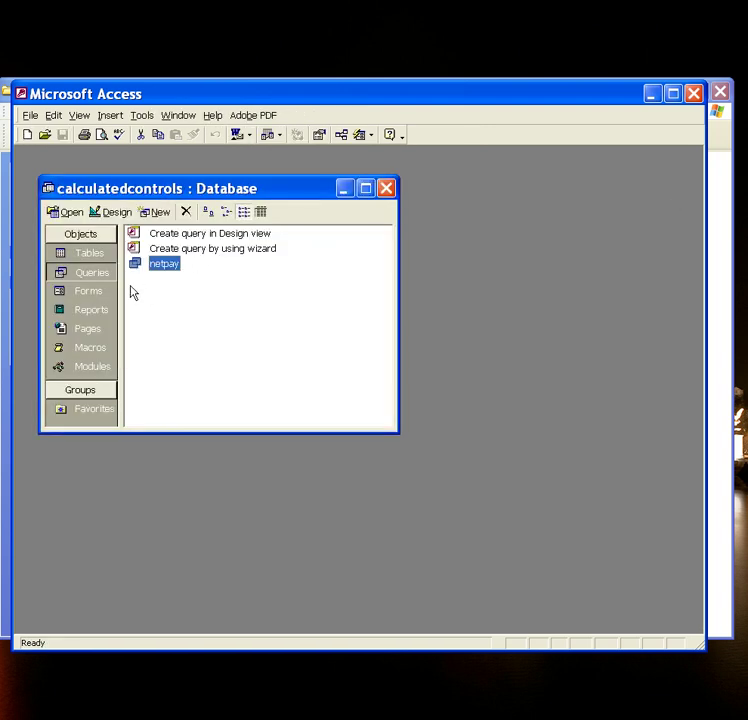
pyautogui.click(89, 291)
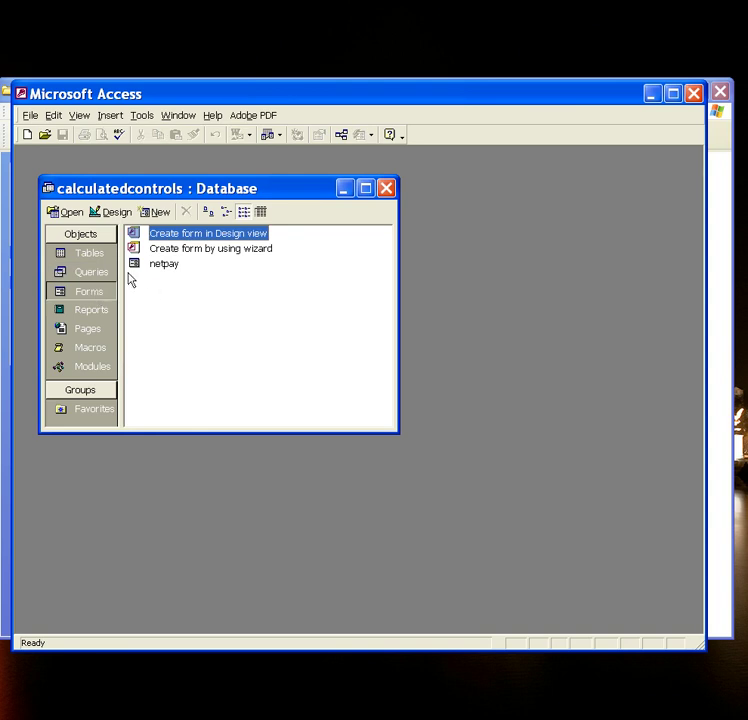
pyautogui.click(160, 212)
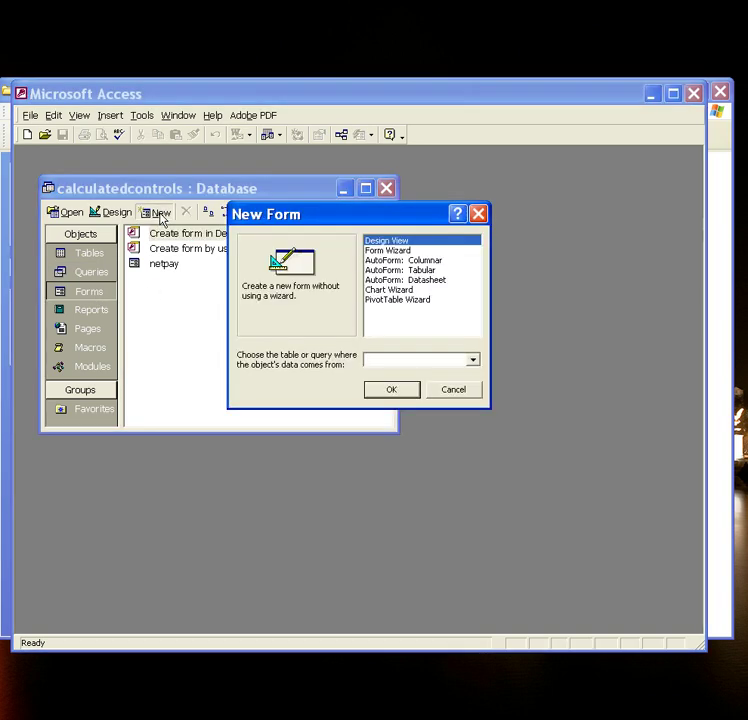
pyautogui.click(389, 250)
pyautogui.click(473, 359)
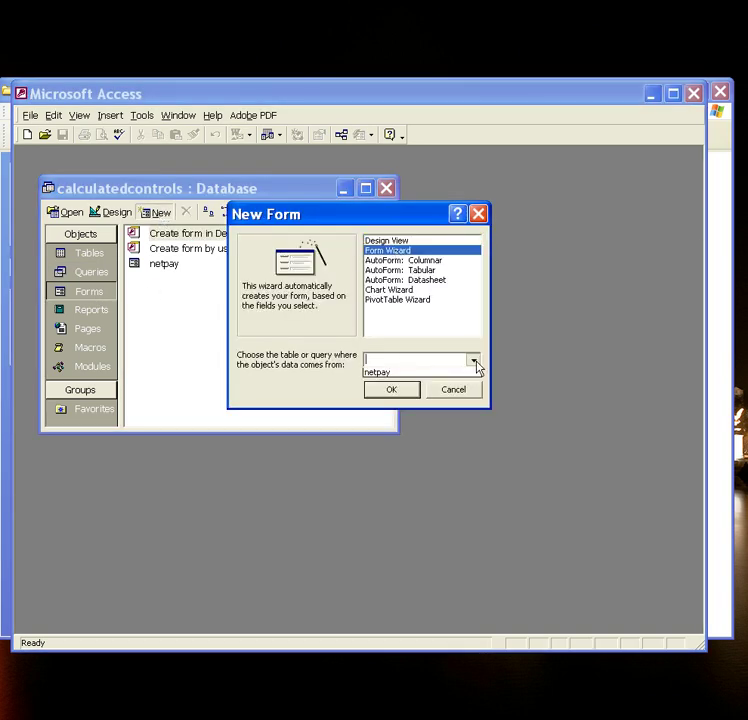
pyautogui.click(478, 213)
pyautogui.click(478, 213)
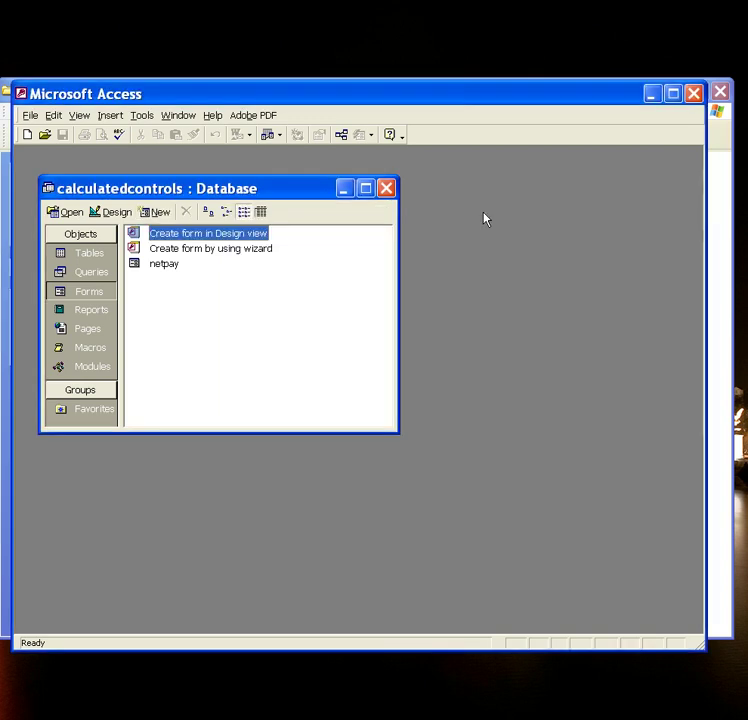
# Open the netpay form in design view with a wider window, and expand its Form Footer to about 0.3 inch high.
pyautogui.doubleClick(164, 263)
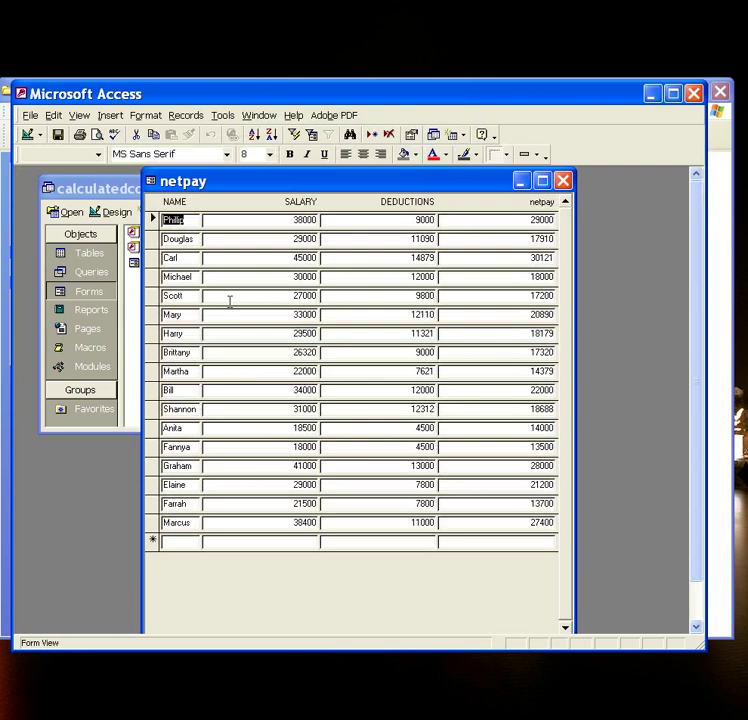
pyautogui.click(27, 135)
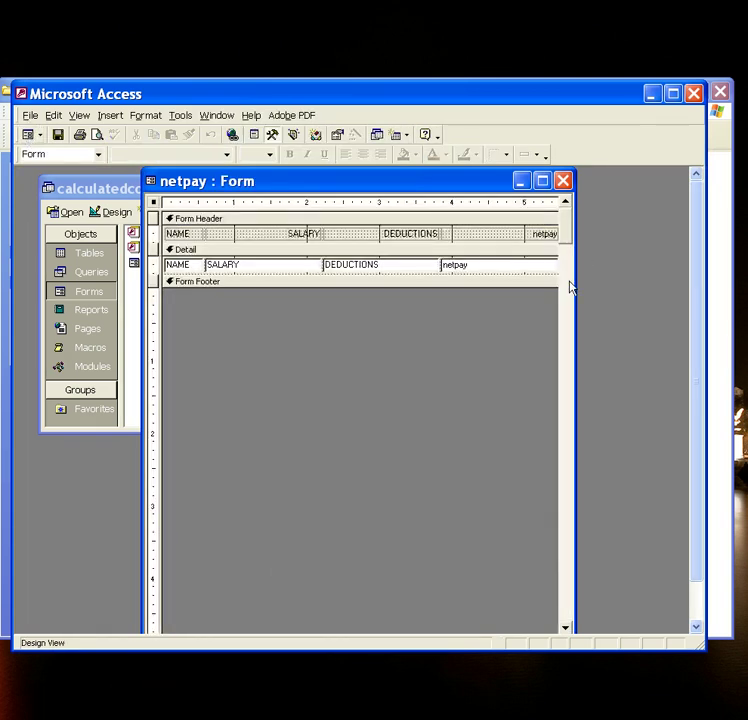
pyautogui.moveTo(573, 281); pyautogui.dragTo(688, 288)
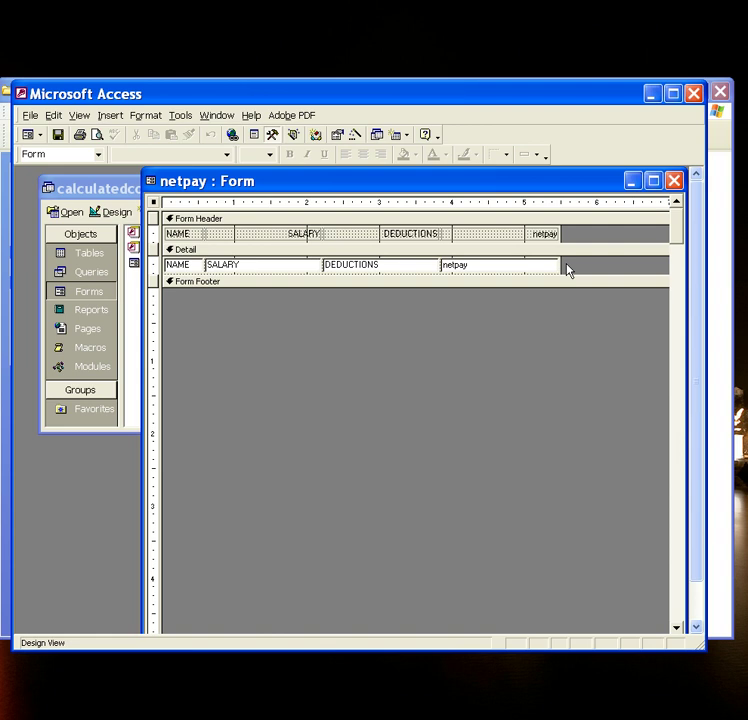
pyautogui.moveTo(573, 288); pyautogui.dragTo(573, 311)
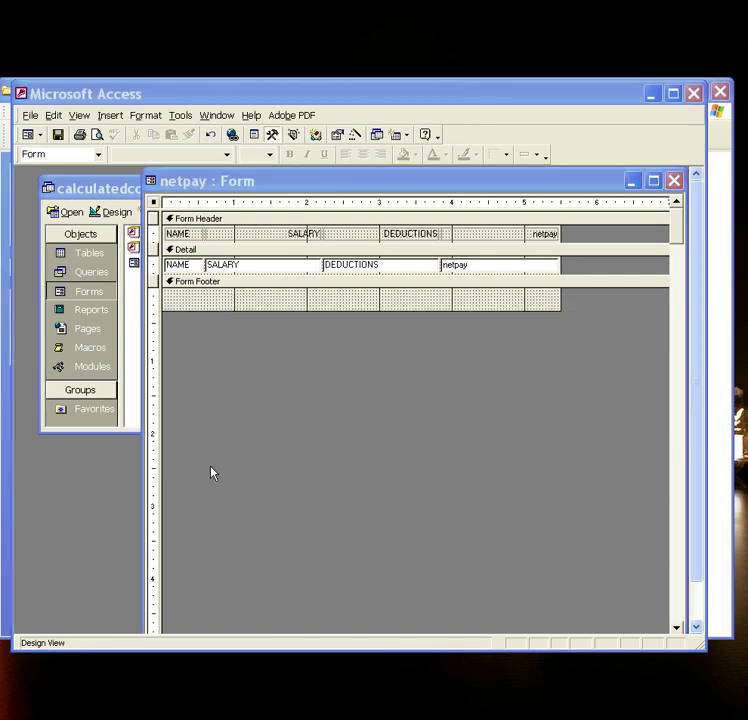
# Add an unbound text box about 1 inch wide beside netpay in the Detail section and delete its attached label.
pyautogui.click(266, 344)
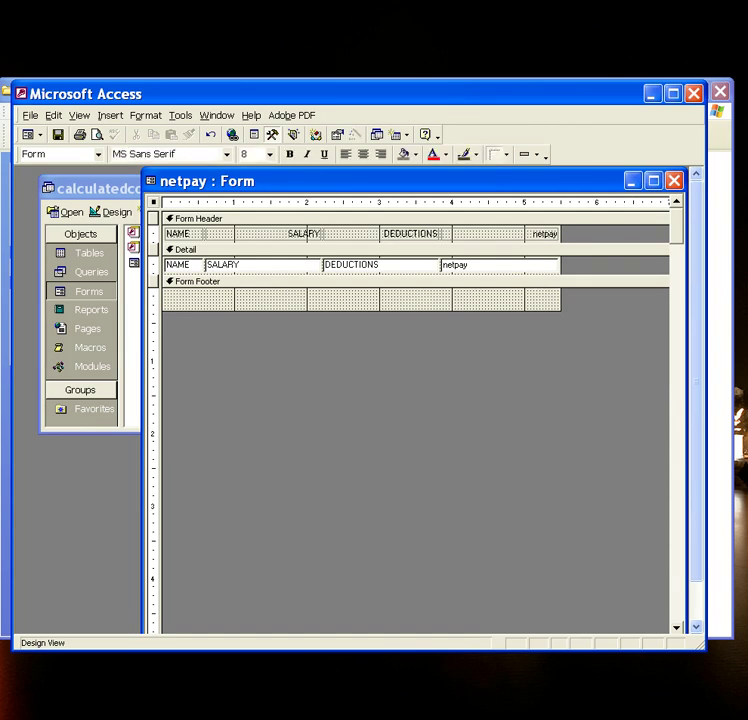
pyautogui.click(572, 263)
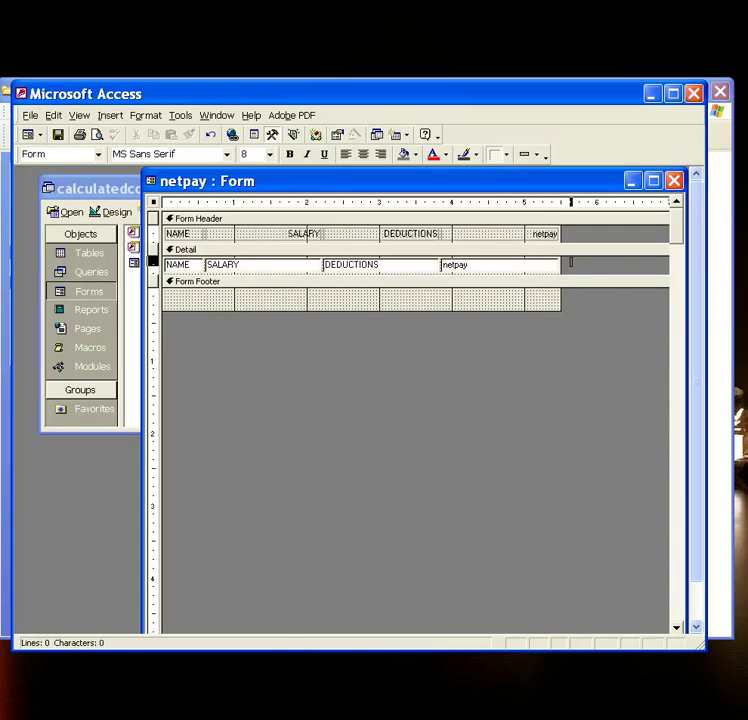
pyautogui.write('=SALARY-DEDUCTIONS')
pyautogui.moveTo(570, 258); pyautogui.dragTo(639, 272)
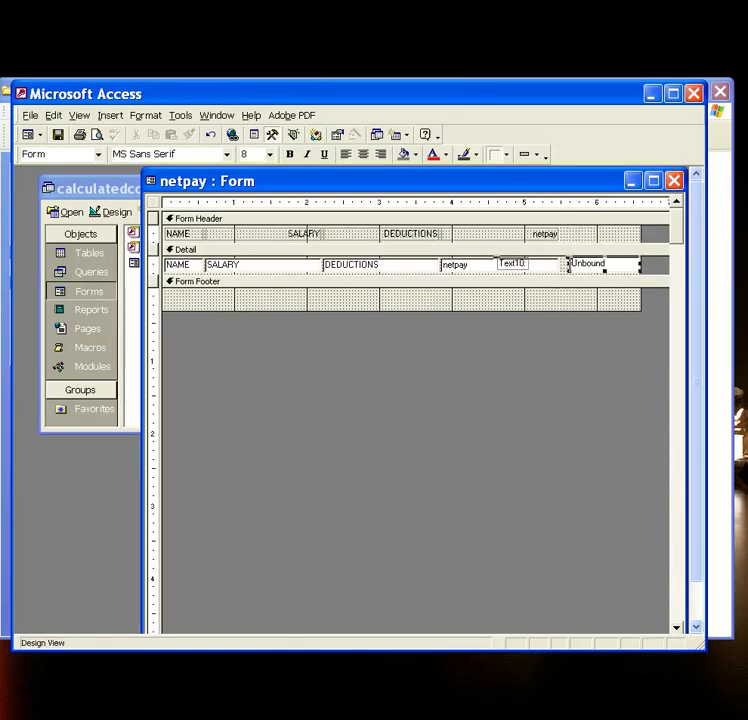
pyautogui.click(505, 264)
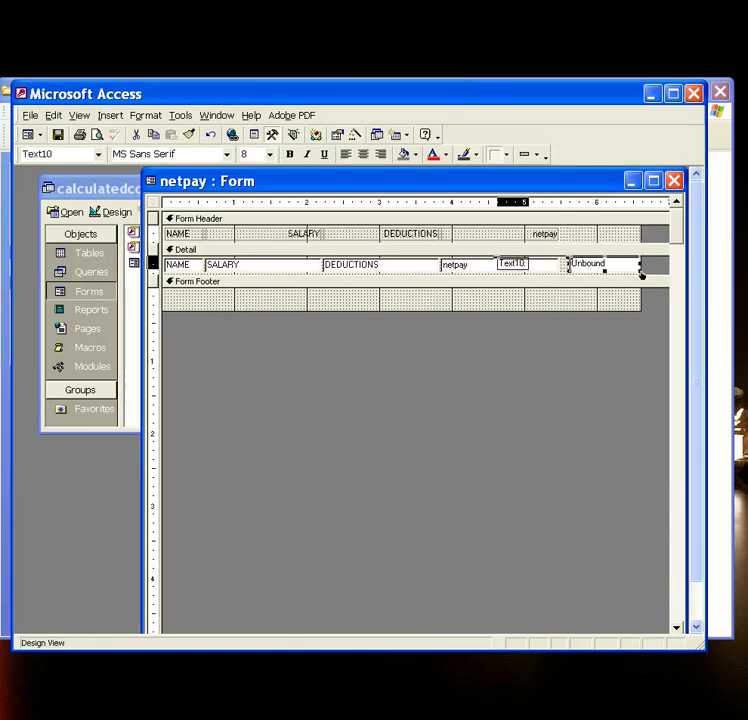
pyautogui.click(503, 264)
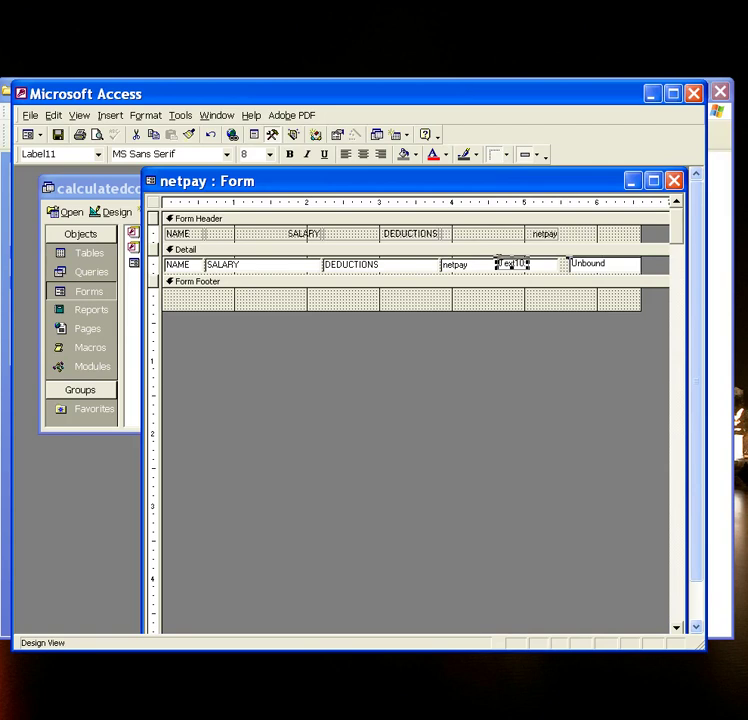
pyautogui.press('Delete')
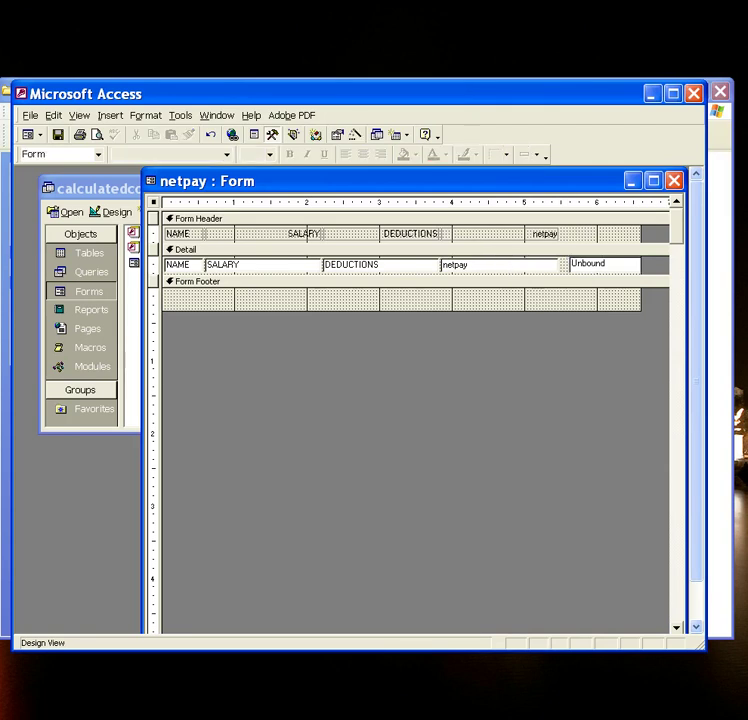
# Add an unbound text box about 1.7 inches wide under netpay in the Form Footer and move its label closer to it.
pyautogui.click(4, 280)
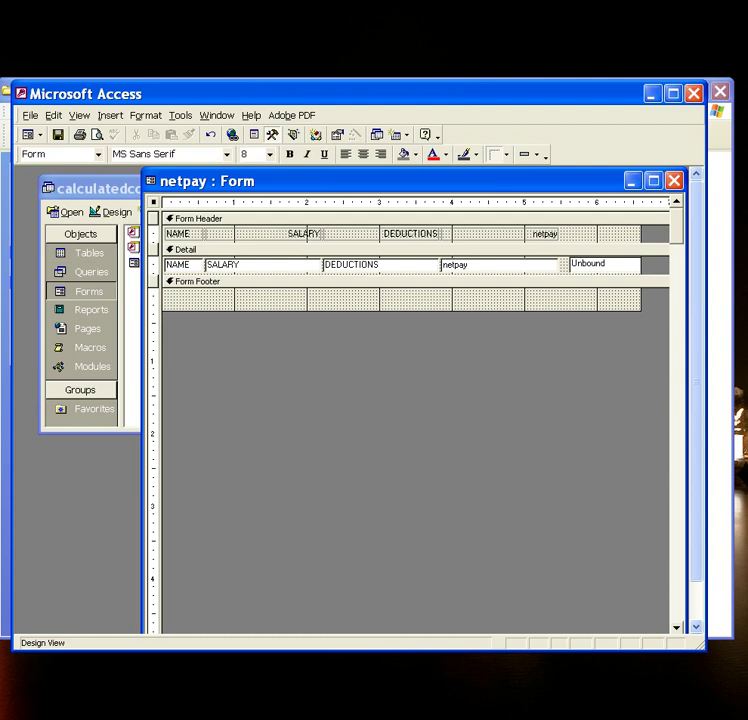
pyautogui.moveTo(440, 291)
pyautogui.mouseDown()
pyautogui.moveTo(442, 300)
pyautogui.moveTo(481, 306)
pyautogui.moveTo(562, 306)
pyautogui.mouseUp()
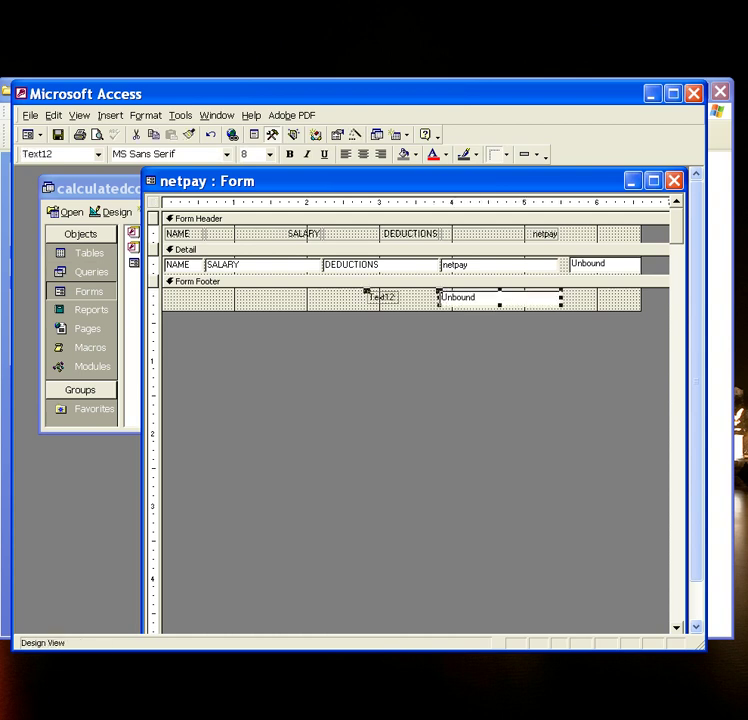
pyautogui.moveTo(367, 291); pyautogui.dragTo(390, 293)
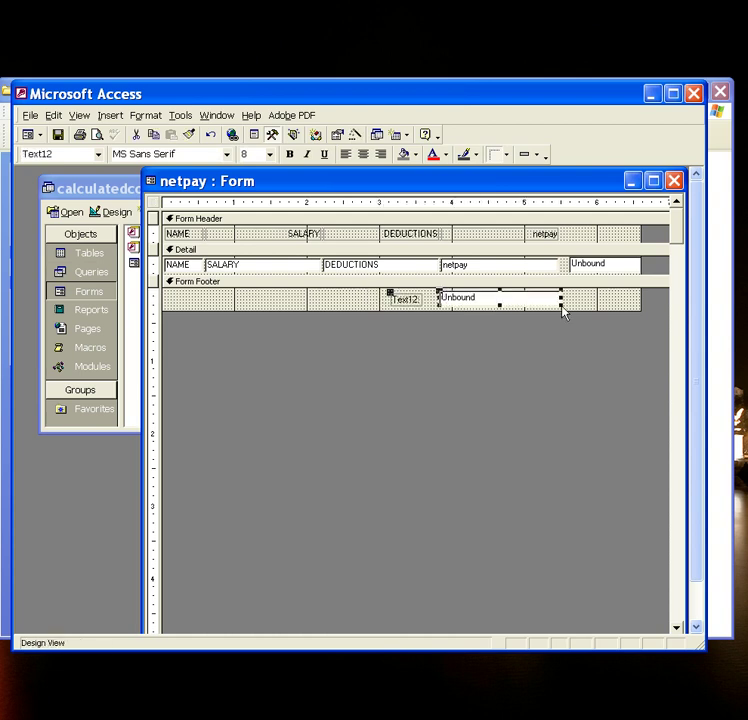
pyautogui.click(369, 293)
# Set the Detail section's unbound text box control source to =IIf([netpay]>20000,"good","bad"), check it in form view and return to design view.
pyautogui.click(597, 265)
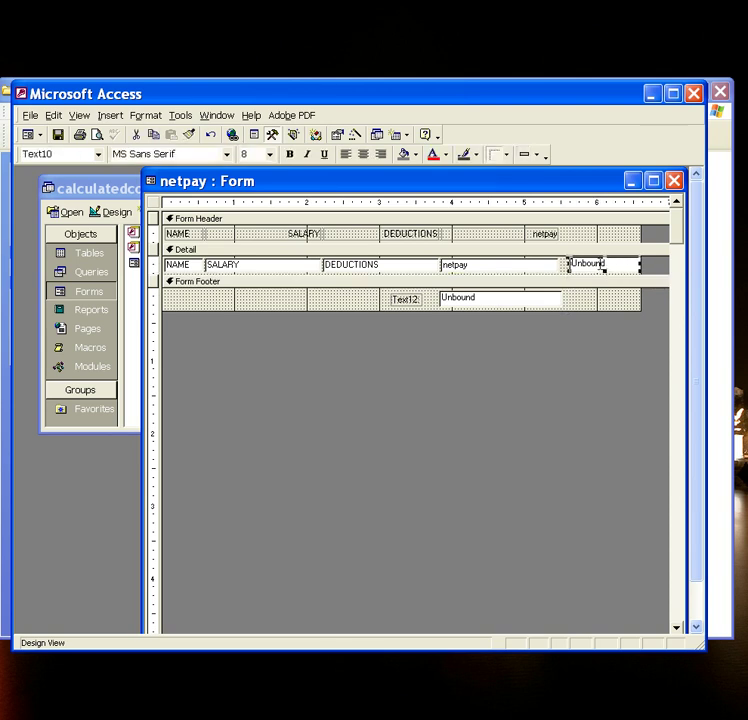
pyautogui.rightClick(602, 268)
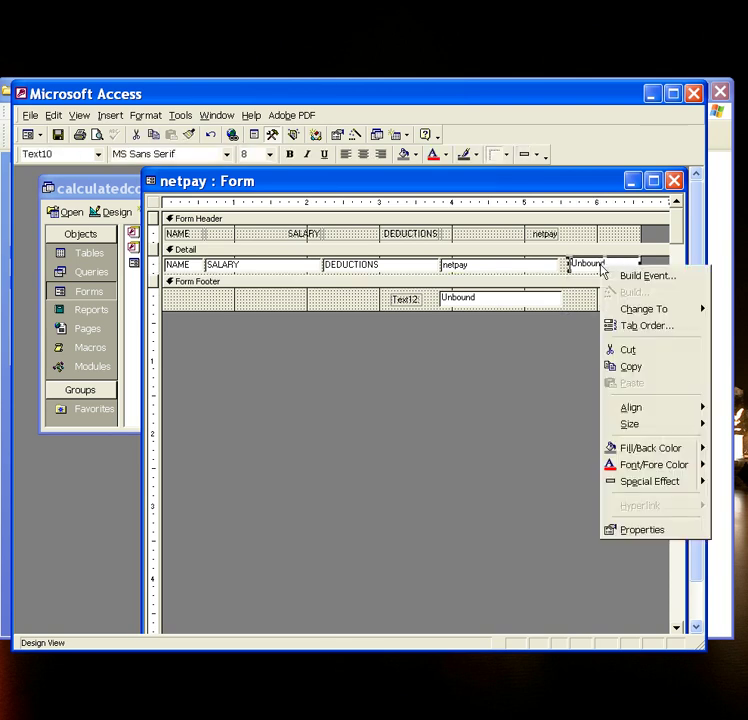
pyautogui.click(656, 531)
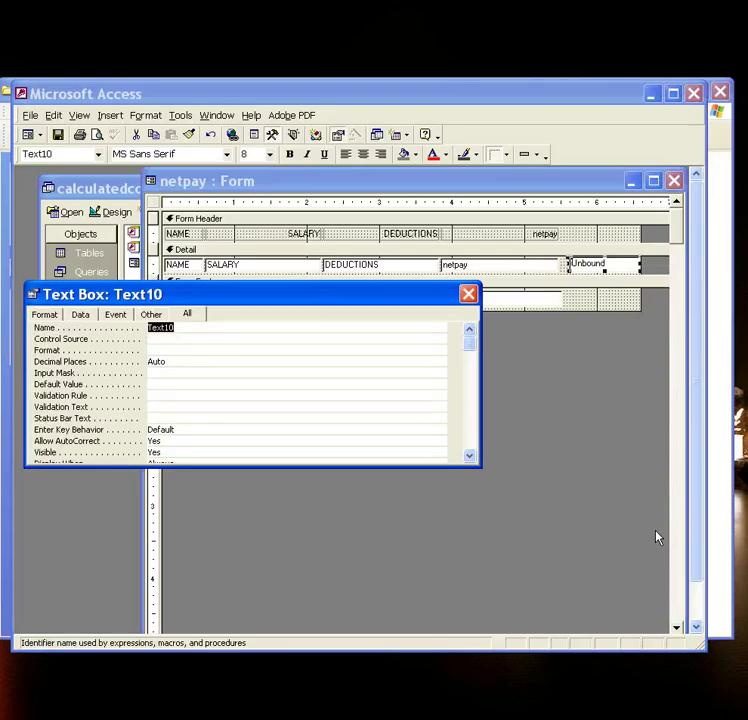
pyautogui.click(158, 338)
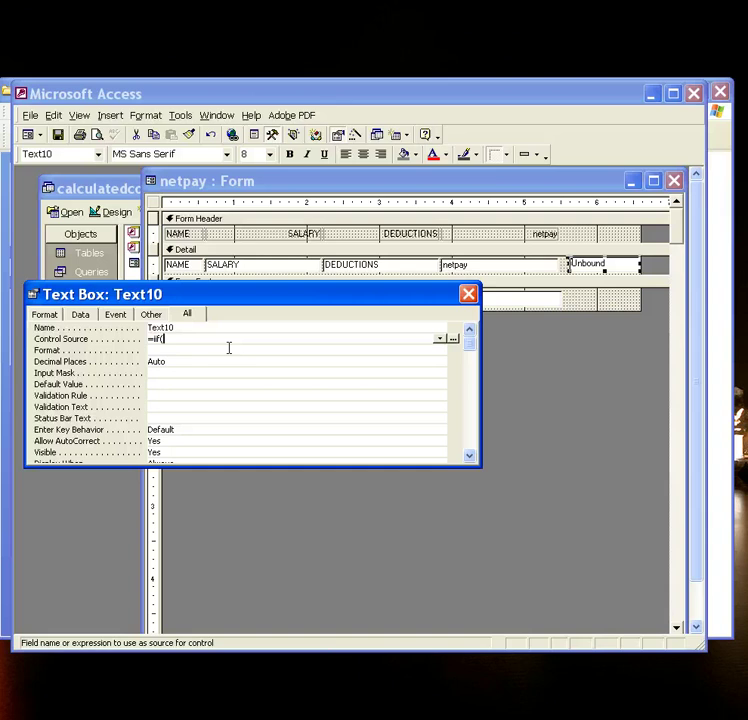
pyautogui.write('pay]>20000,"good","bad')
pyautogui.click(261, 360)
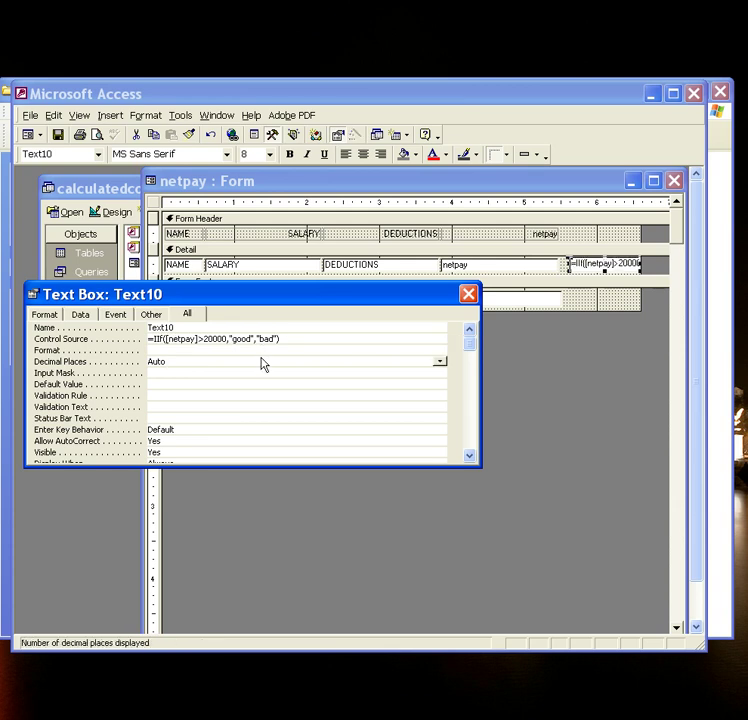
pyautogui.doubleClick(35, 296)
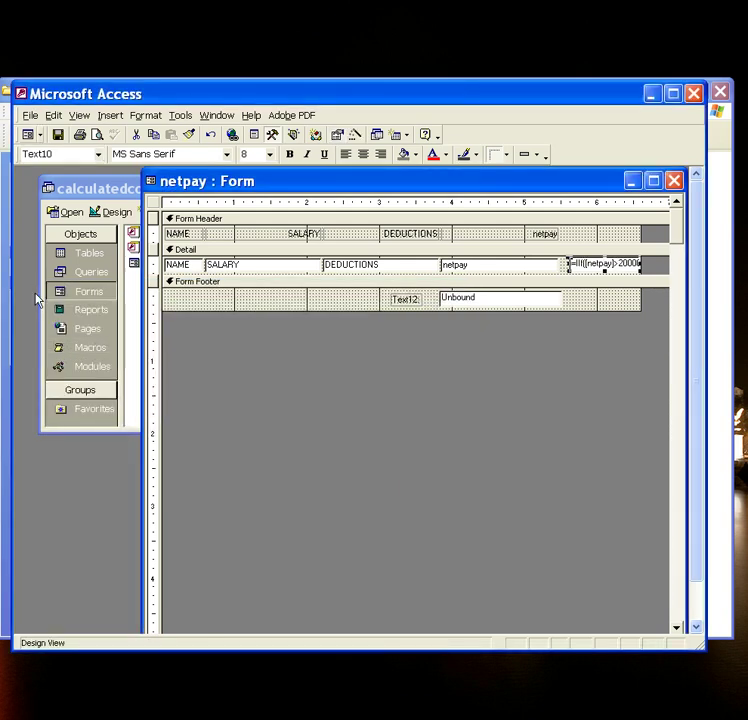
pyautogui.press('F5')
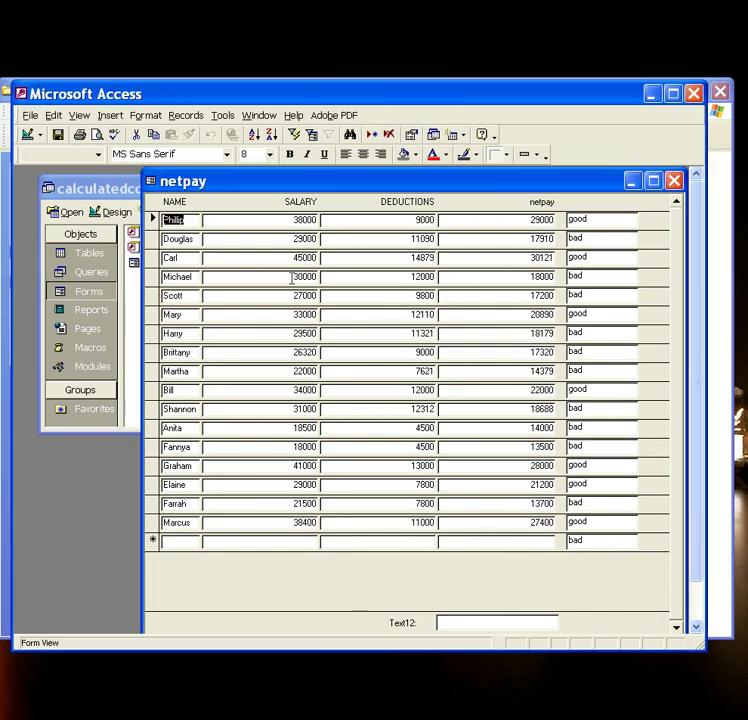
pyautogui.click(28, 137)
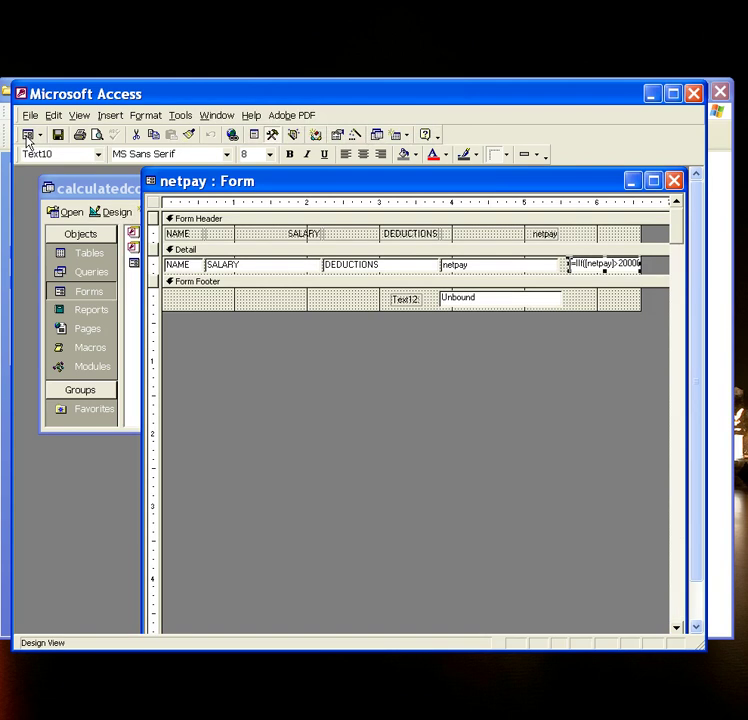
# Set the control source of the Form Footer's unbound text box to =Sum([netpay]).
pyautogui.rightClick(479, 299)
pyautogui.click(520, 564)
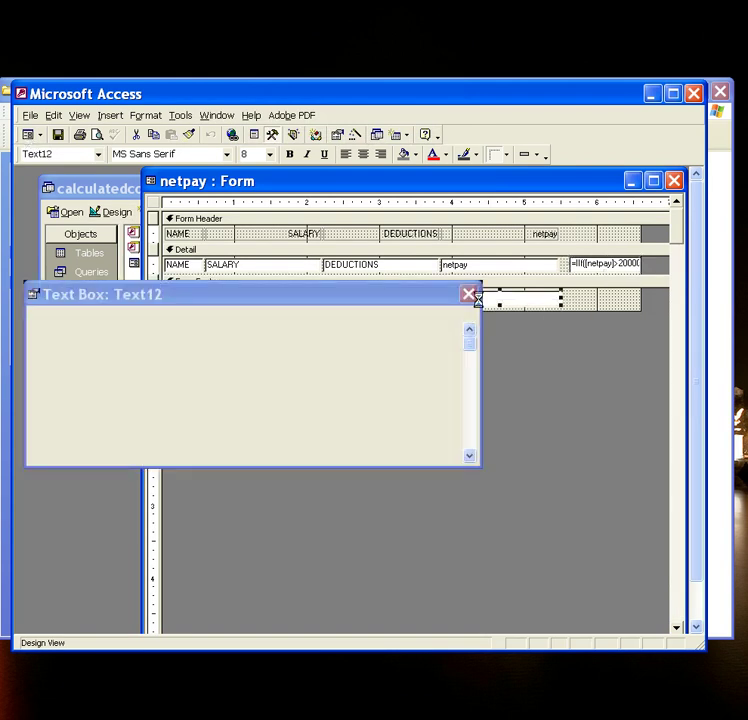
pyautogui.click(170, 339)
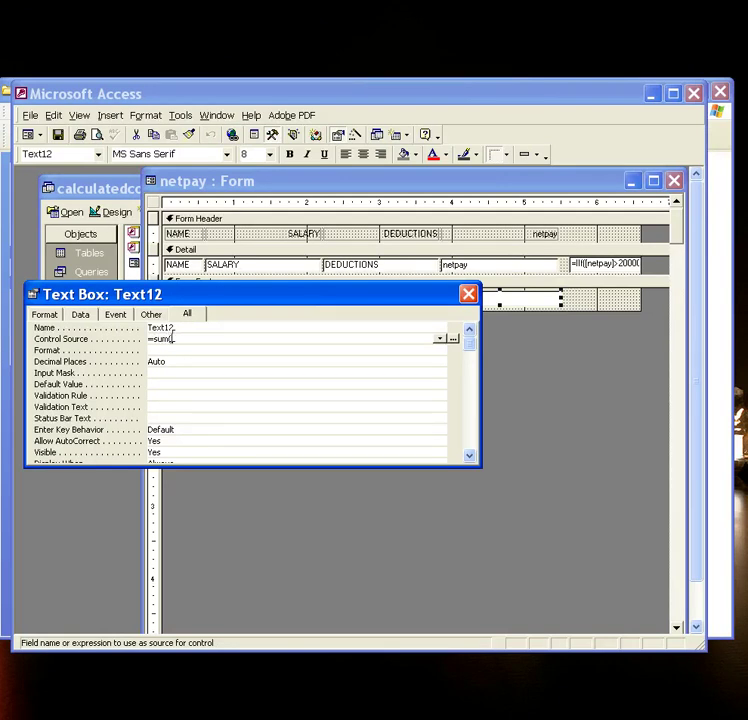
pyautogui.write('netpay')
pyautogui.press('BackSpace')
pyautogui.press('BackSpace')
pyautogui.press('BackSpace')
pyautogui.press('BackSpace')
pyautogui.write('[netpay')
pyautogui.click(334, 350)
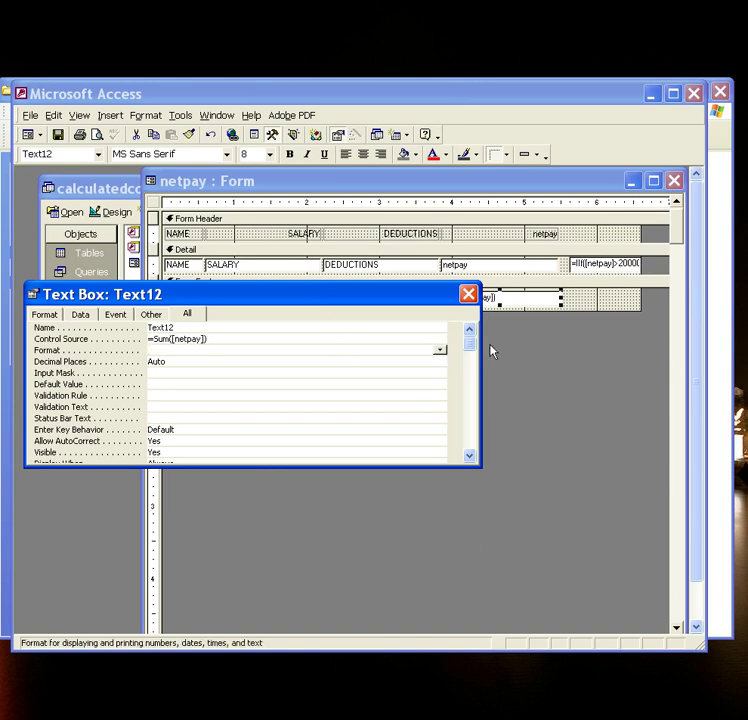
# Check the footer's net pay total in form view with the properties window closed, and return to design view.
pyautogui.click(27, 134)
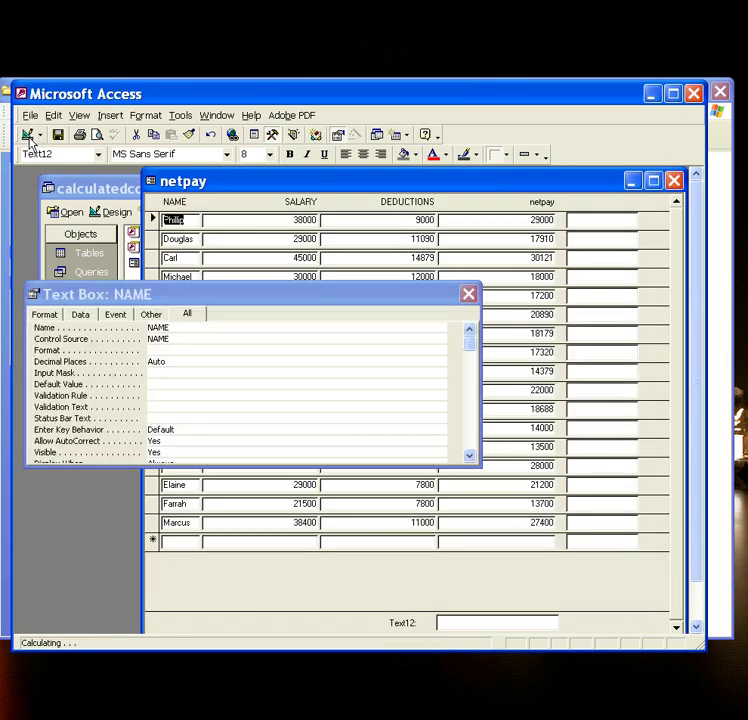
pyautogui.click(468, 294)
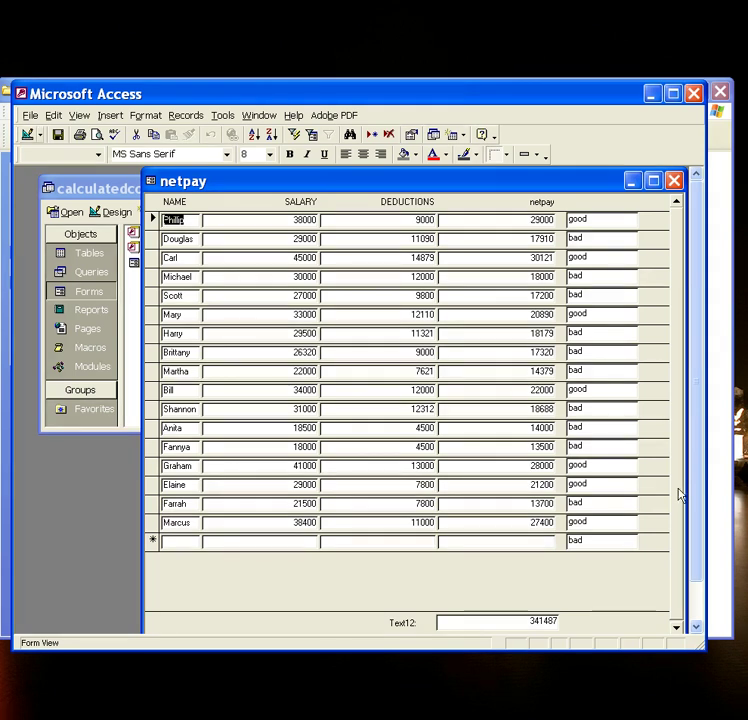
pyautogui.click(28, 135)
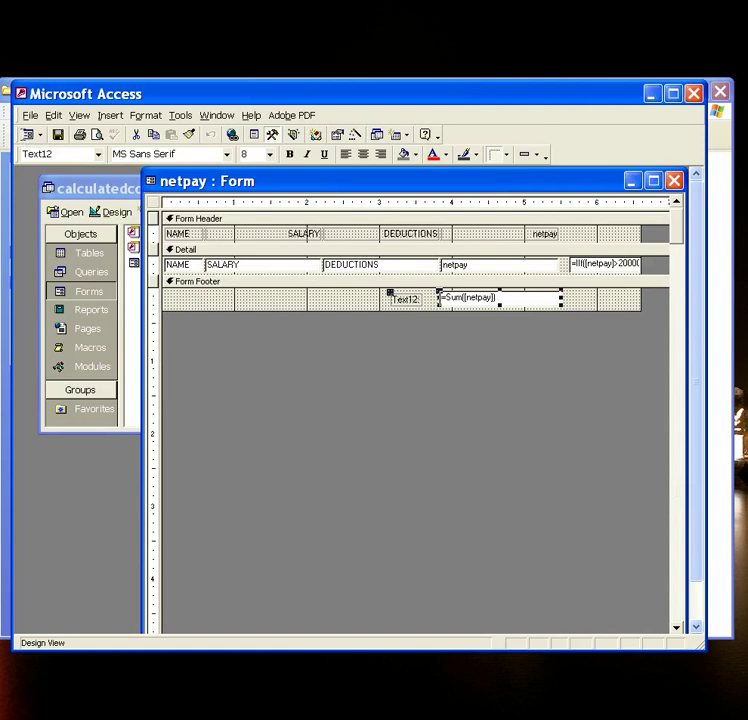
# Set the footer sum text box's format to Currency, check the total in form view and return to design view.
pyautogui.rightClick(503, 298)
pyautogui.click(545, 566)
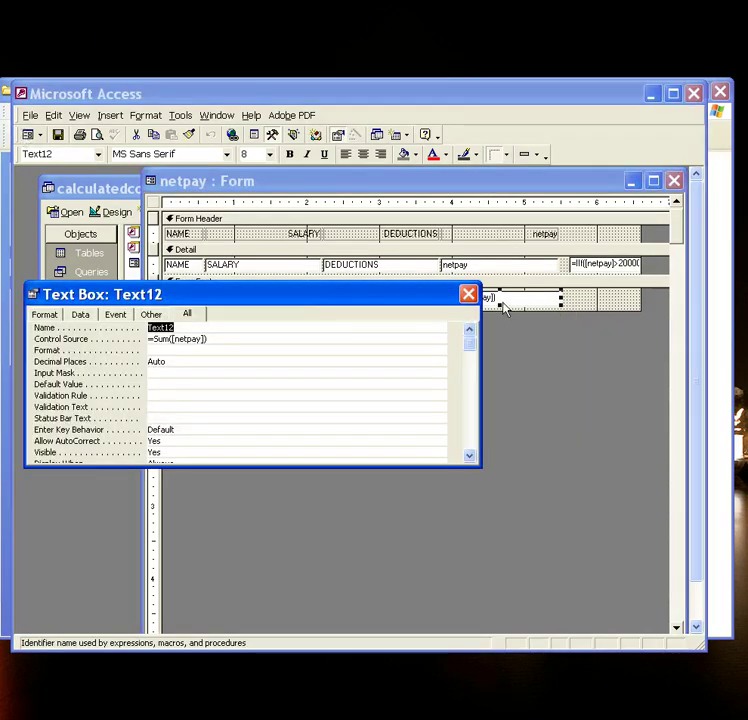
pyautogui.press('Down')
pyautogui.hotkey('alt', 'Down')
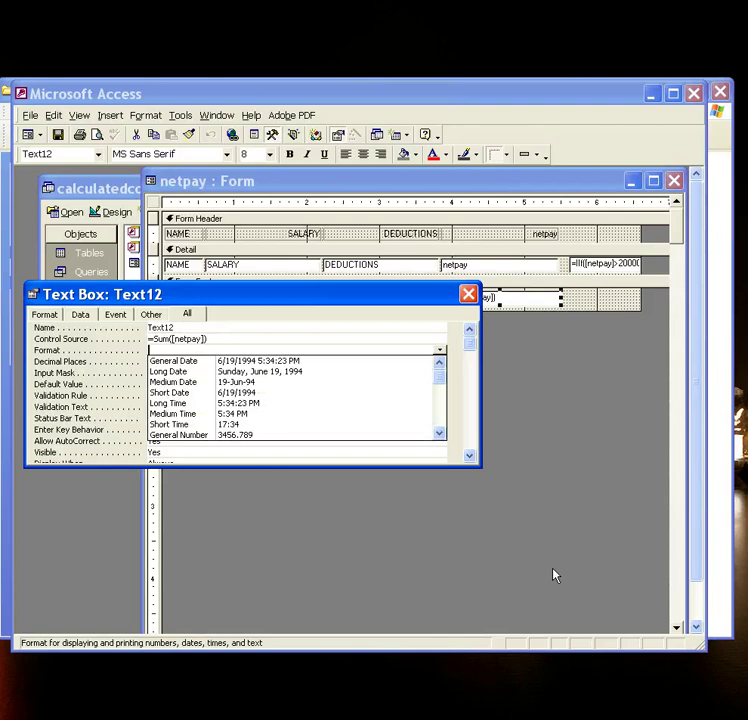
pyautogui.press('Down')
pyautogui.press('Down')
pyautogui.press('Down')
pyautogui.press('Down')
pyautogui.press('Down')
pyautogui.press('Down')
pyautogui.press('Down')
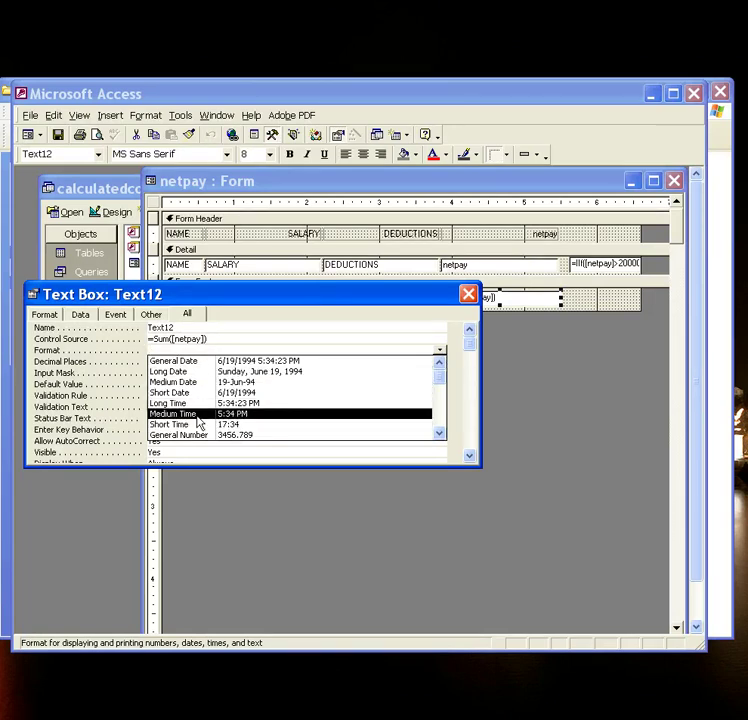
pyautogui.moveTo(441, 378); pyautogui.dragTo(441, 402)
pyautogui.click(184, 398)
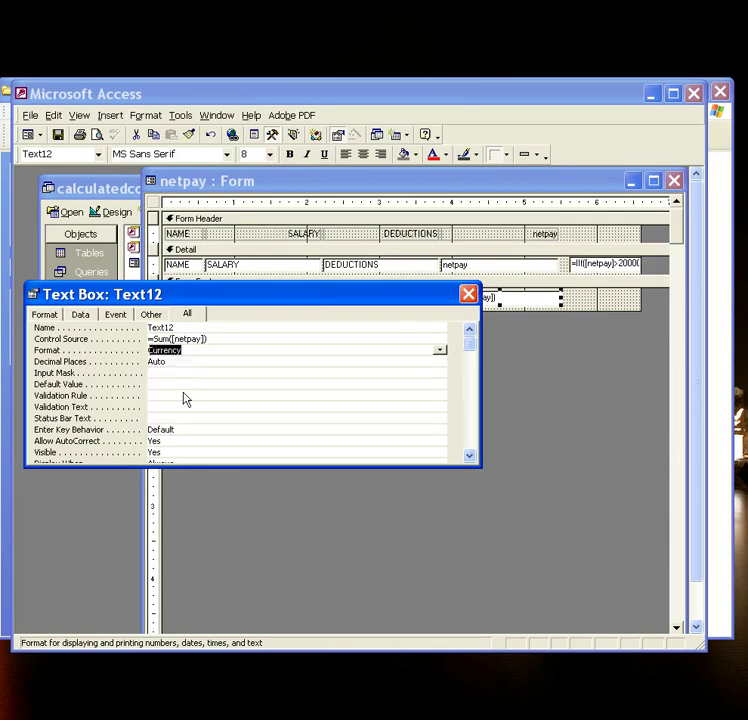
pyautogui.doubleClick(33, 294)
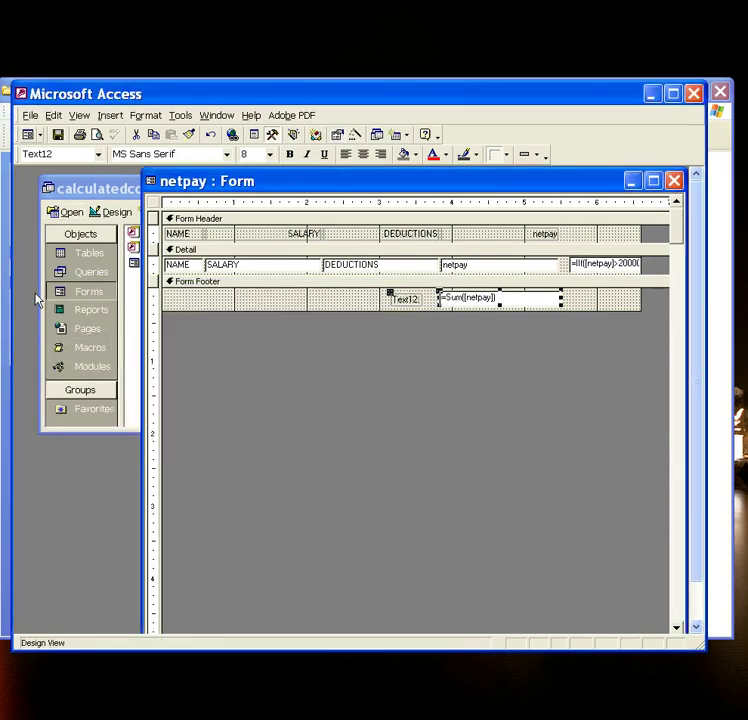
pyautogui.click(28, 135)
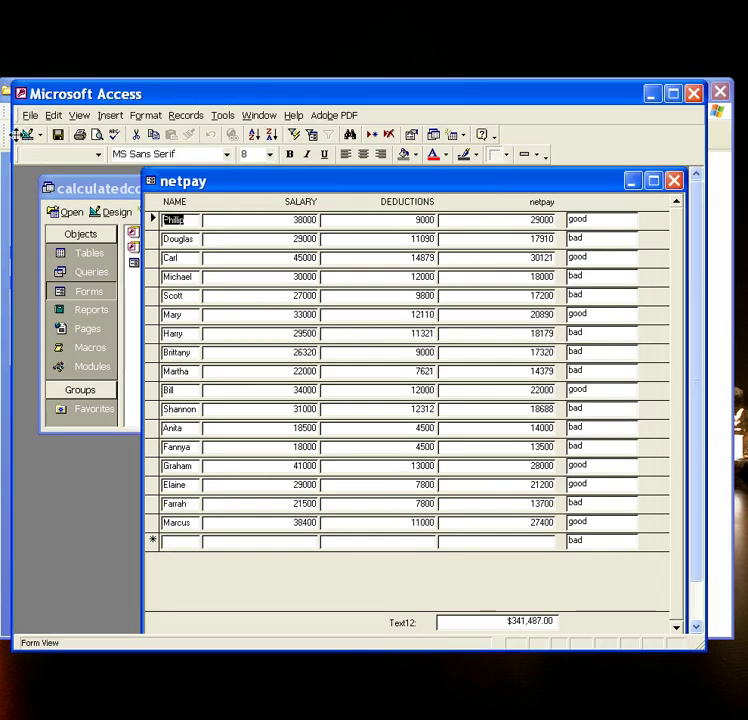
pyautogui.click(28, 137)
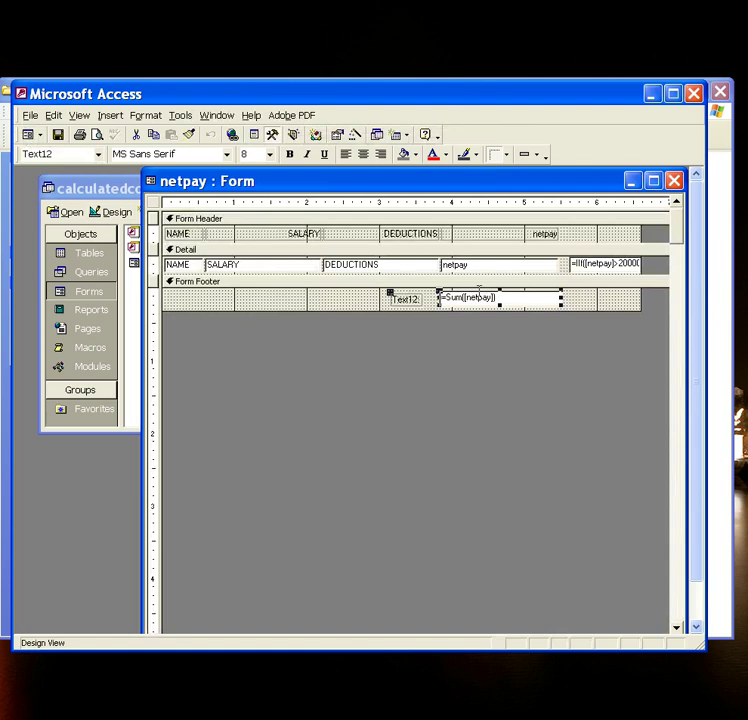